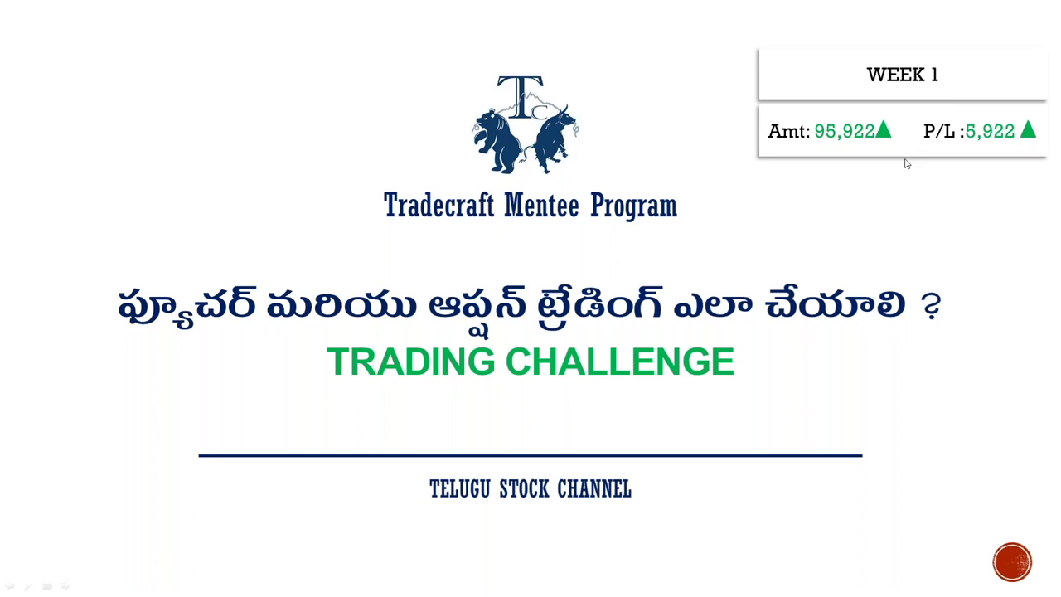
# - Leave the Trading Challenge slideshow for the Kite dashboard showing 95.92k equity margin
pyautogui.hotkey('alt', 'Tab')
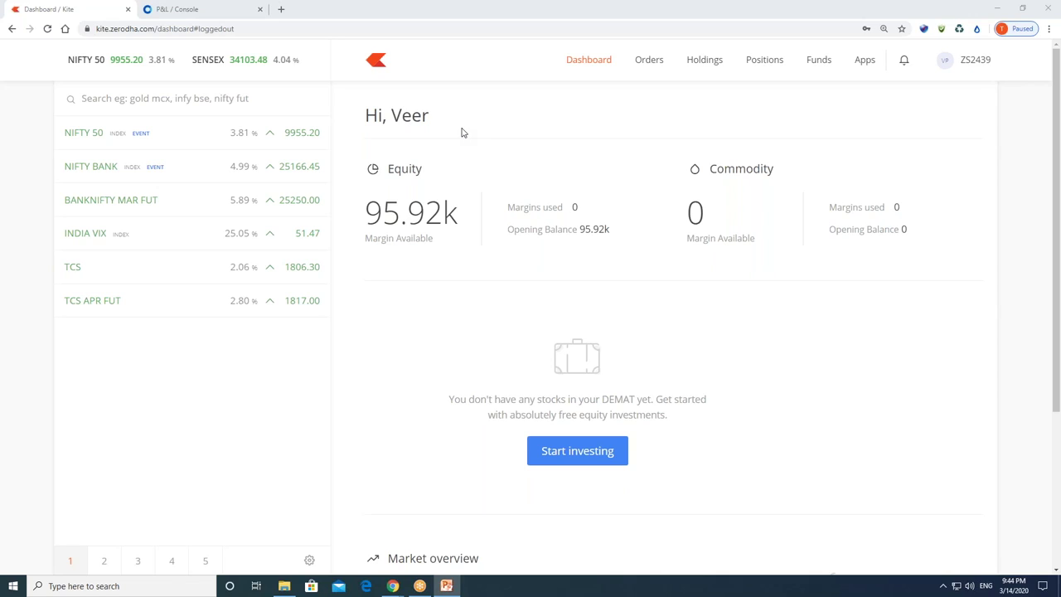
# - Check the 95.92k margin figure, then go to the Console P&L report tab
pyautogui.moveTo(400, 229)
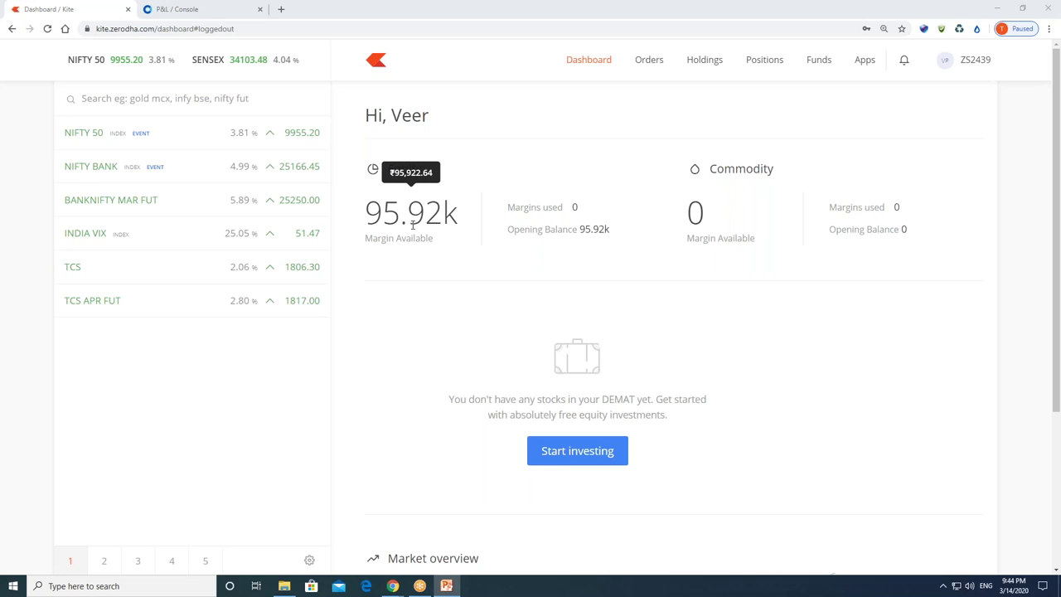
pyautogui.click(198, 12)
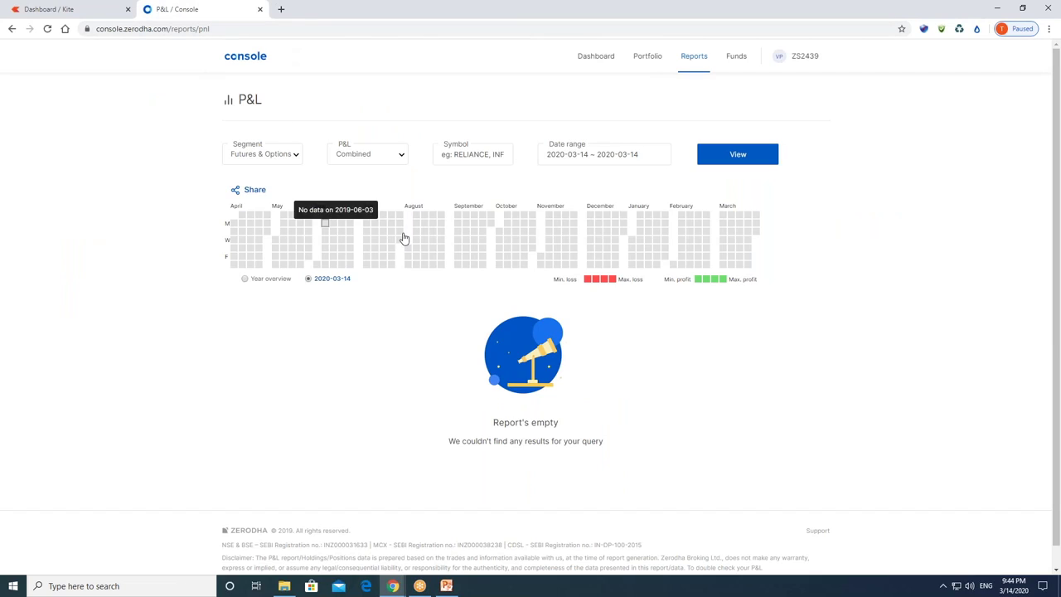
# - Load the F&O P&L report from 9 March 2020 and highlight the +8.09k realised figure
pyautogui.click(588, 157)
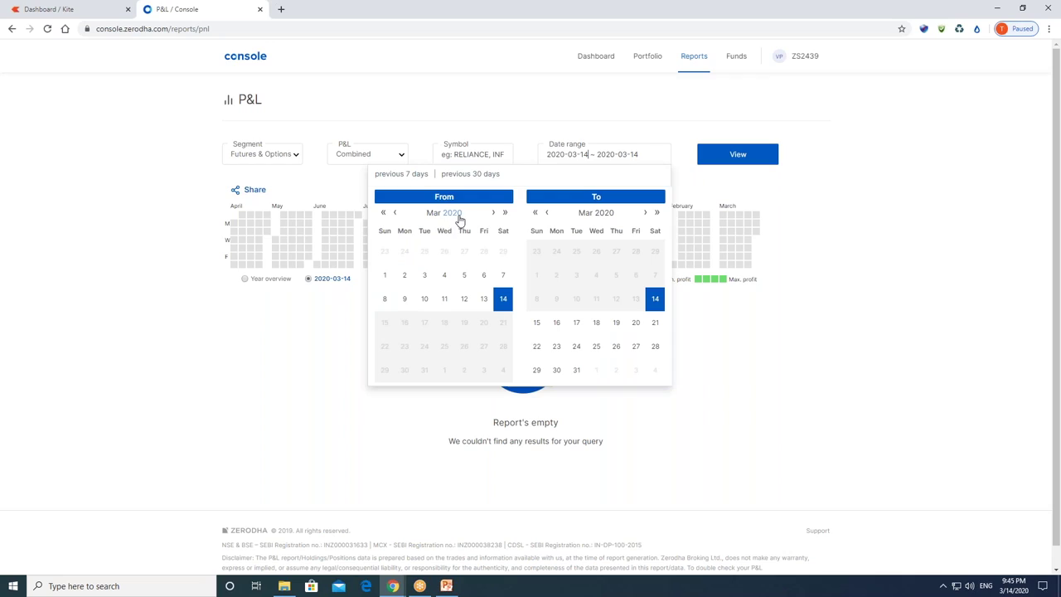
pyautogui.click(406, 299)
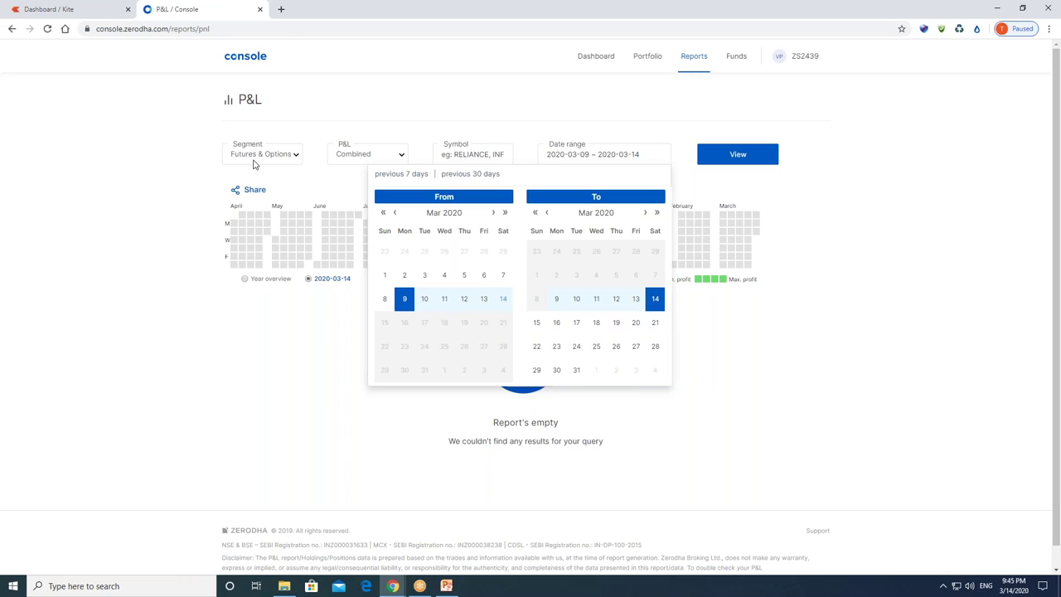
pyautogui.click(738, 155)
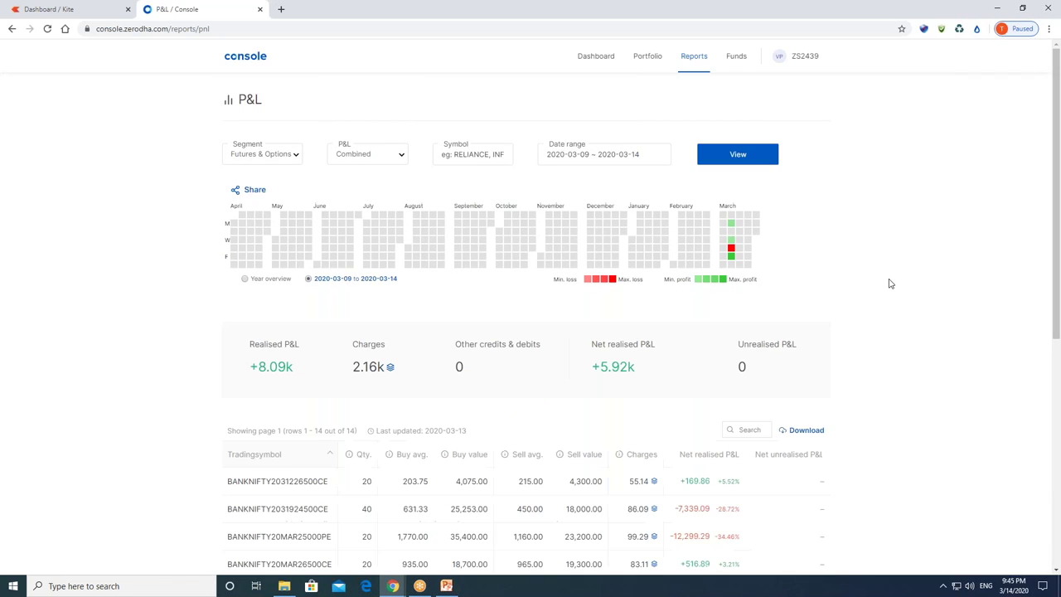
pyautogui.moveTo(295, 369); pyautogui.dragTo(239, 371)
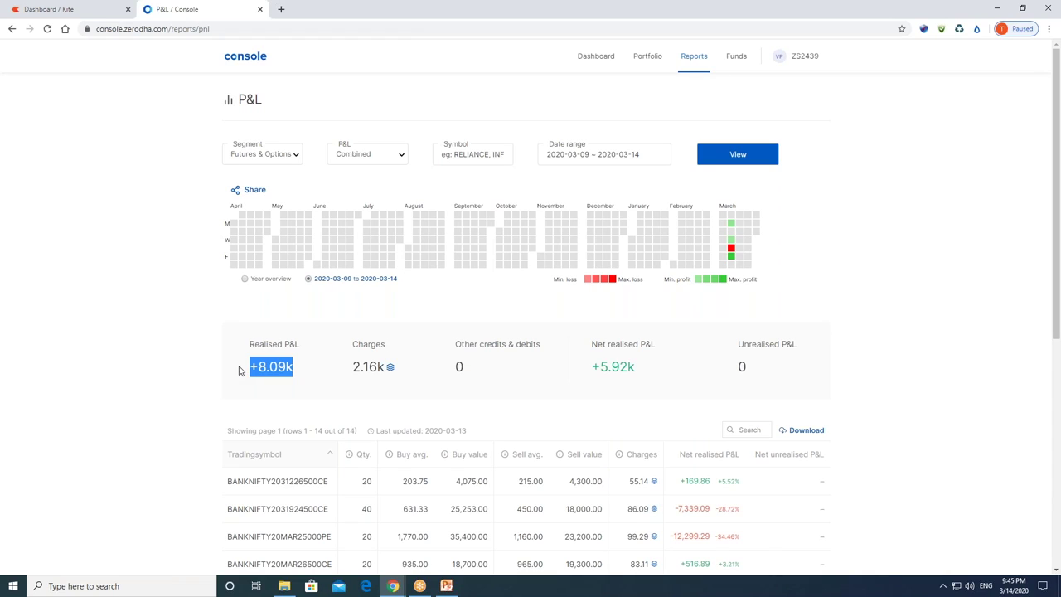
pyautogui.click(401, 375)
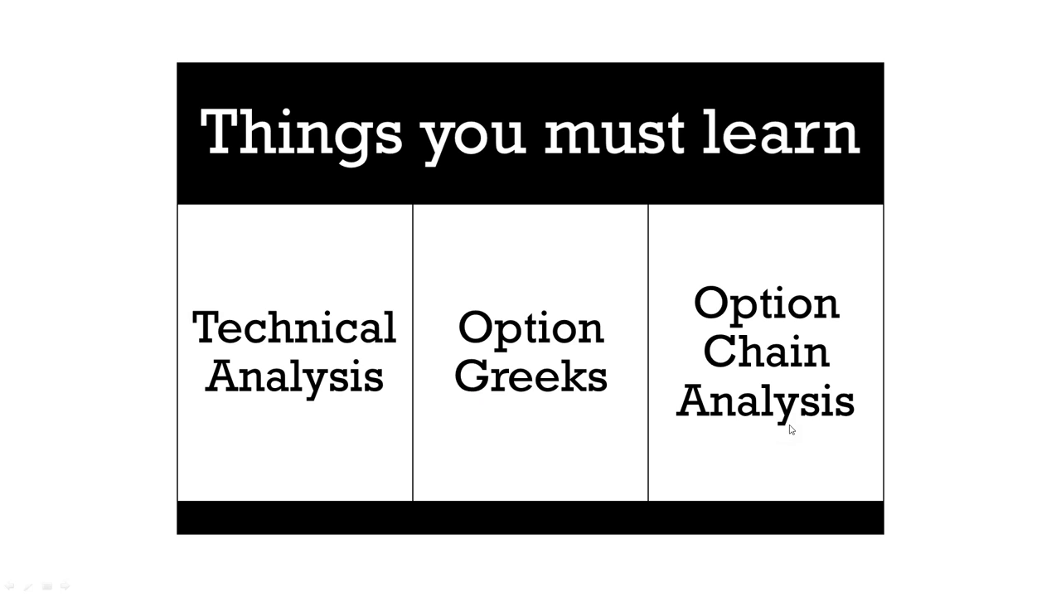
# - Advance past the 'Things you must learn' slide listing Technical Analysis, Option Greeks, Option Chain Analysis
pyautogui.press('Right')
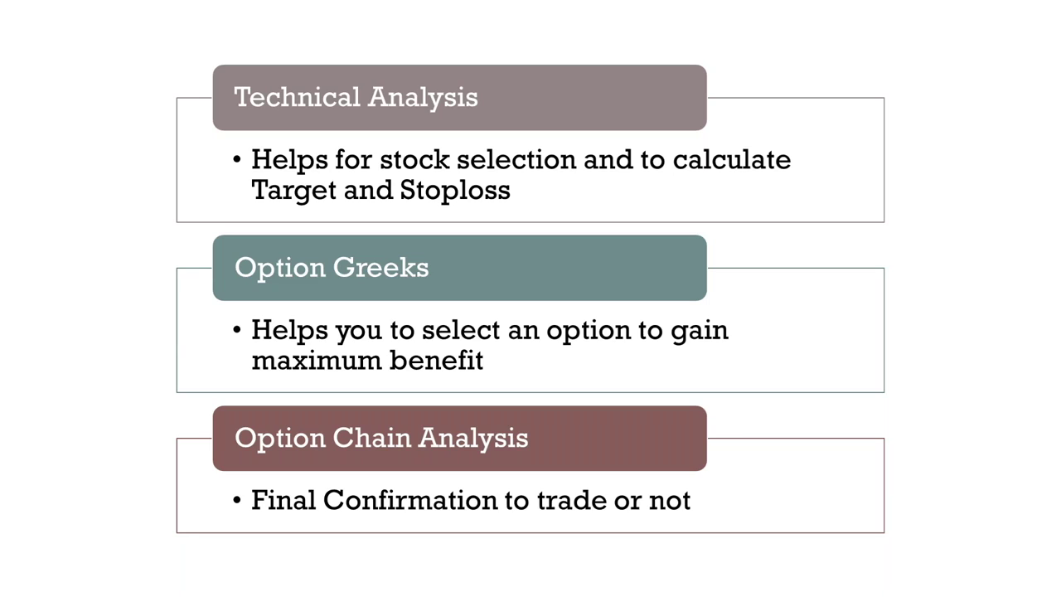
# - Exit the slideshow to a new Chrome tab with Google search
pyautogui.hotkey('alt', 'Tab')
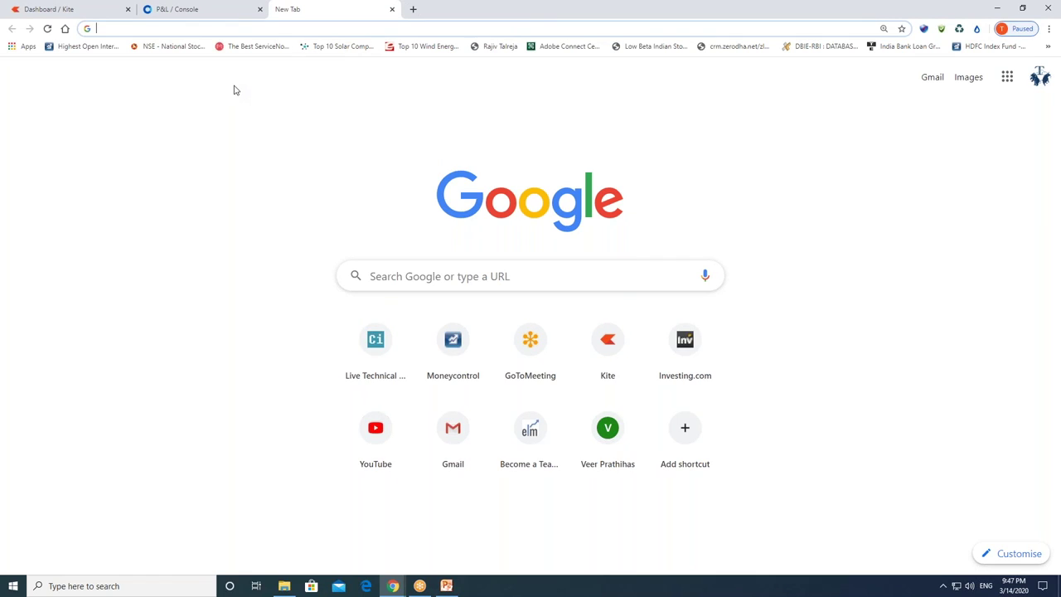
# - Go to chartink.com and open ambujacem from Most inked Charts, scrolling to its 2001–2020 chart
pyautogui.write('chartink.com')
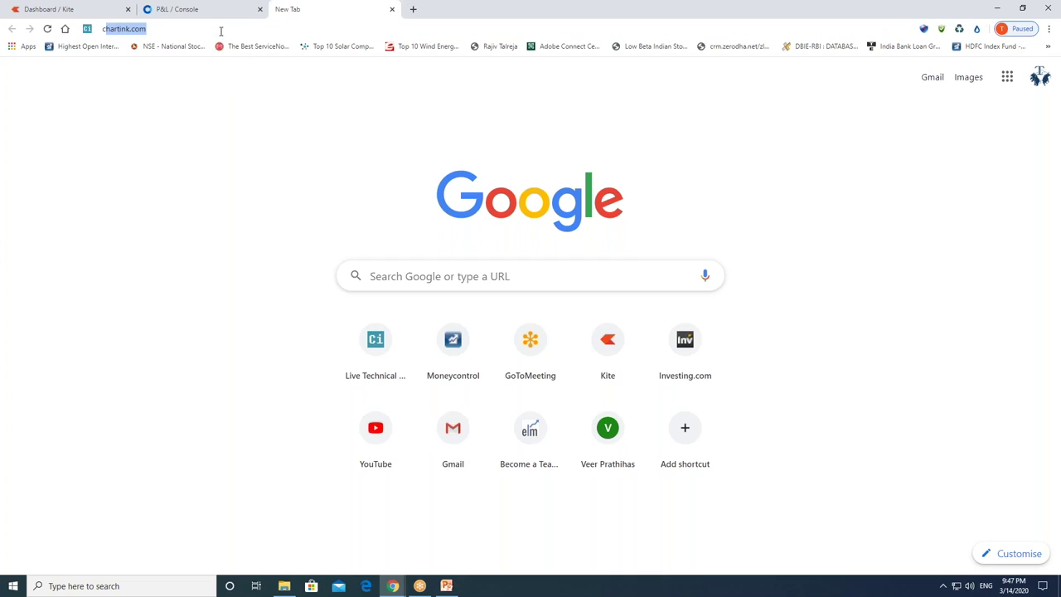
pyautogui.press('Return')
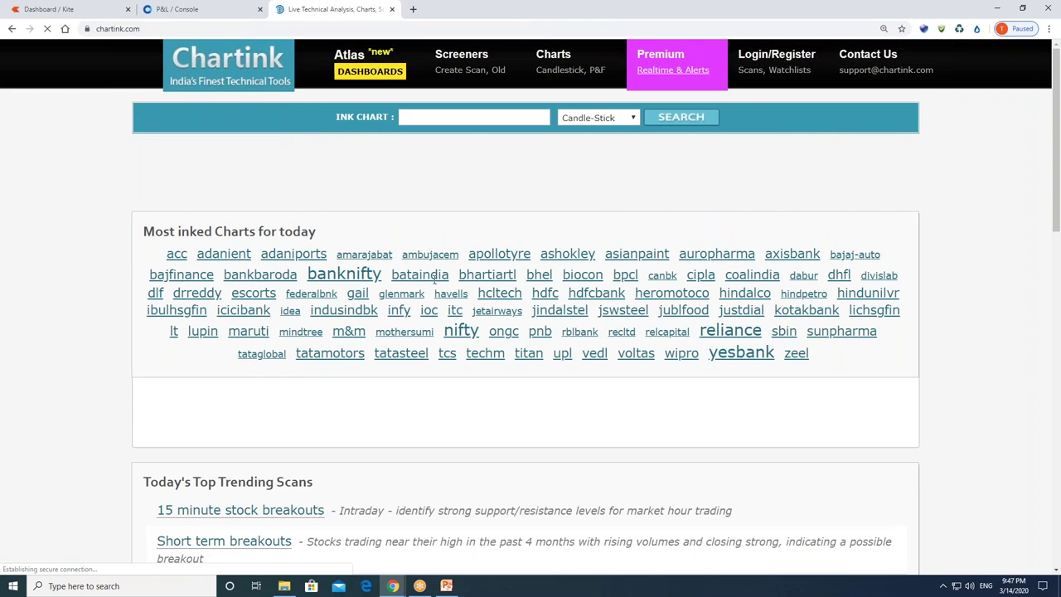
pyautogui.click(430, 254)
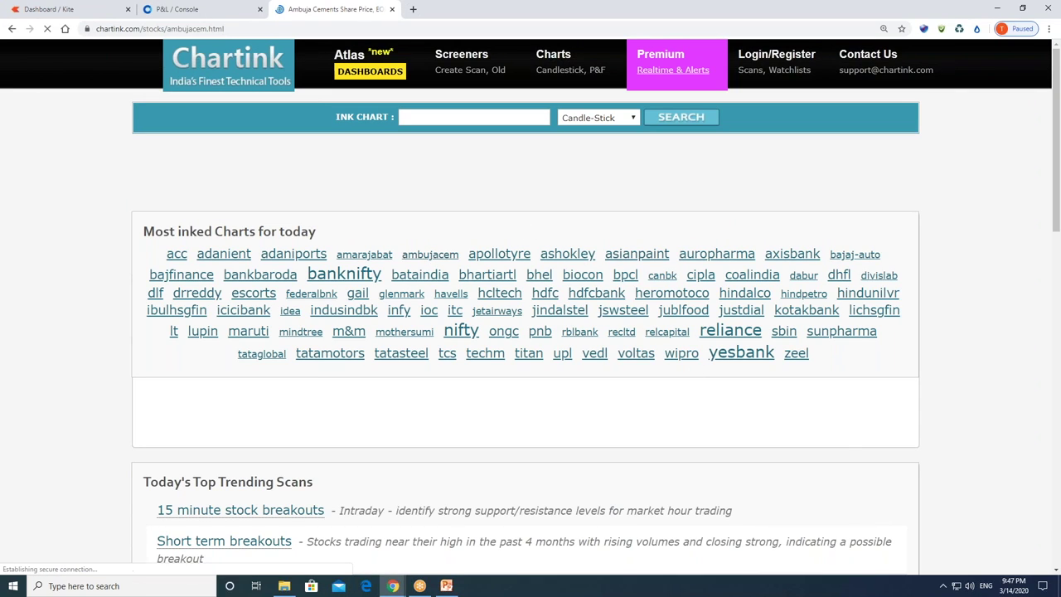
pyautogui.scroll(-3, 709, 356)
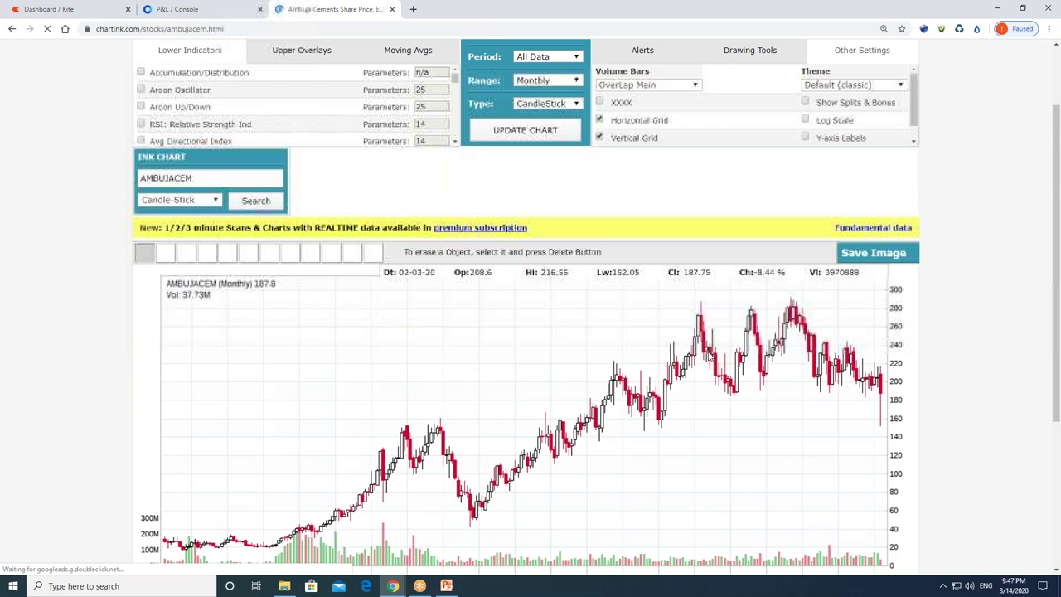
pyautogui.scroll(2, 557, 415)
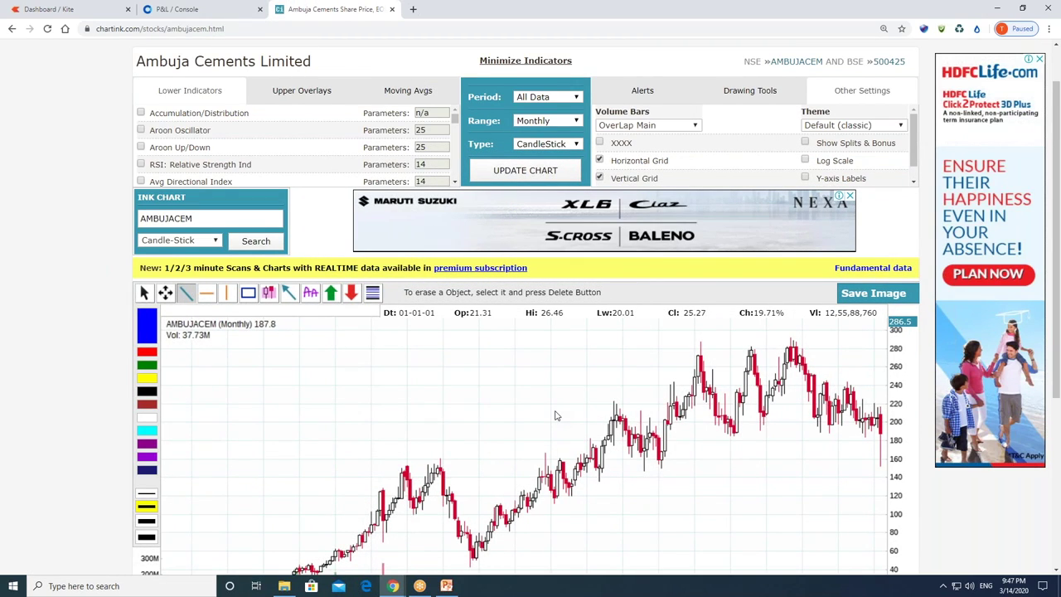
pyautogui.scroll(-1, 556, 415)
pyautogui.scroll(-2, 557, 416)
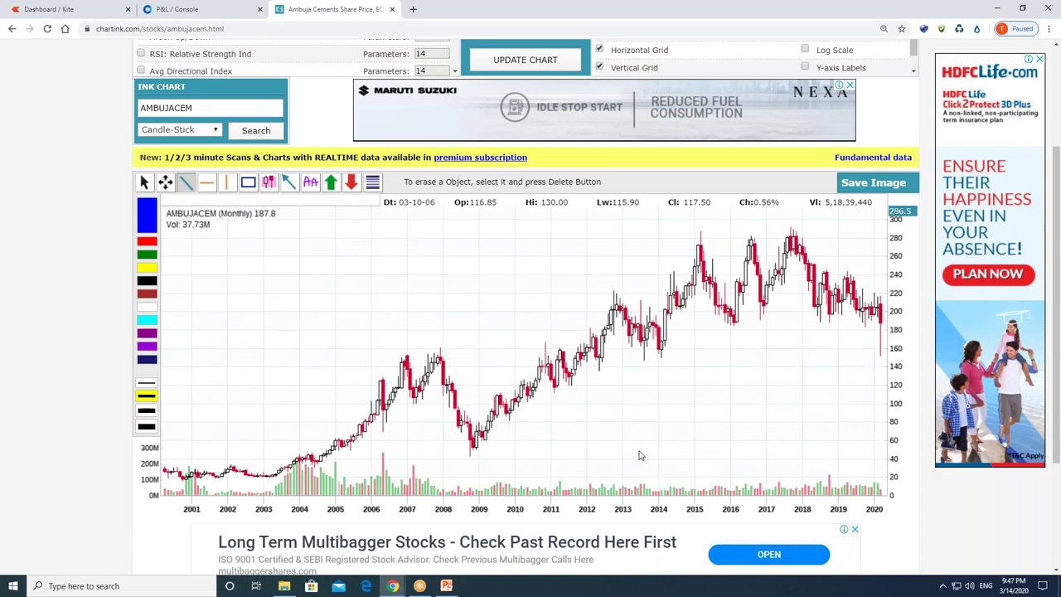
# - Draw a blue W bottom with neckline, breakout arrow, stop-loss line and entry mark on the chart
pyautogui.moveTo(675, 336)
pyautogui.mouseDown()
pyautogui.moveTo(720, 447)
pyautogui.moveTo(730, 430)
pyautogui.moveTo(744, 479)
pyautogui.moveTo(757, 426)
pyautogui.moveTo(766, 450)
pyautogui.moveTo(778, 430)
pyautogui.mouseUp()
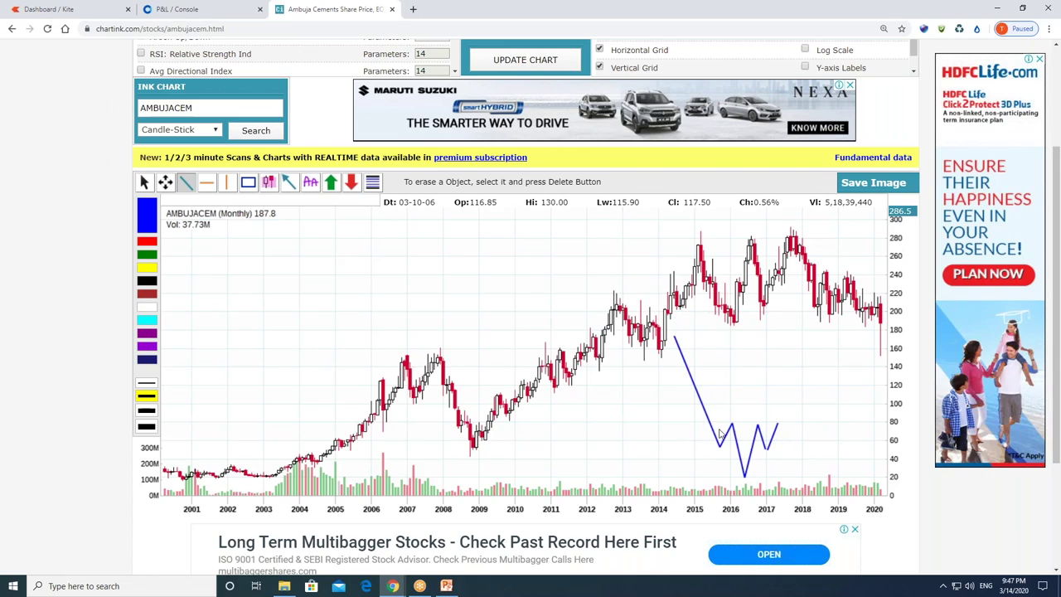
pyautogui.moveTo(699, 423); pyautogui.dragTo(811, 428)
pyautogui.moveTo(779, 428)
pyautogui.mouseDown()
pyautogui.moveTo(790, 372)
pyautogui.moveTo(816, 373)
pyautogui.mouseUp()
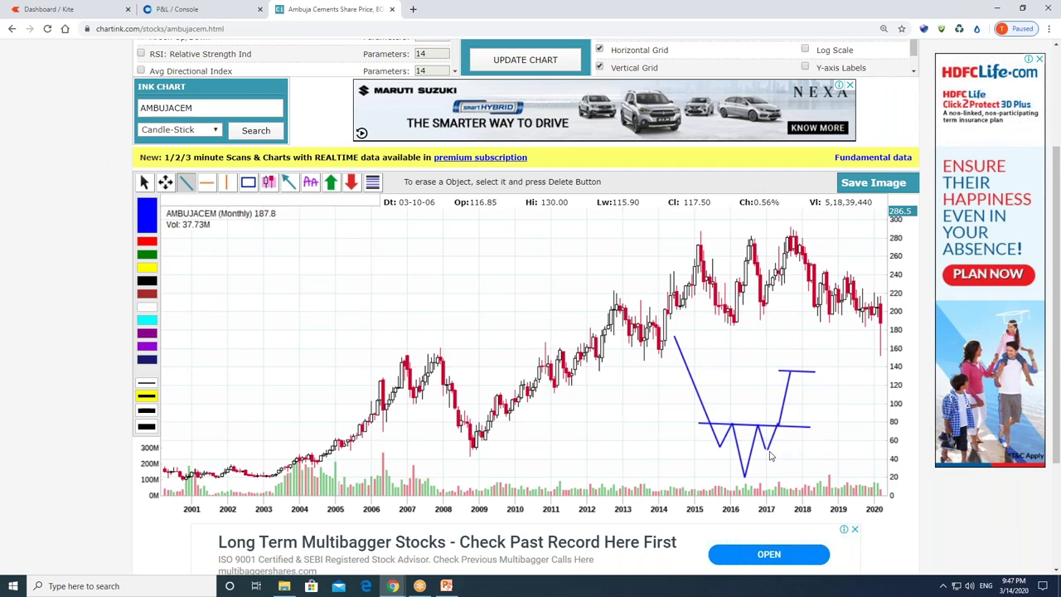
pyautogui.moveTo(767, 451)
pyautogui.mouseDown()
pyautogui.moveTo(816, 455)
pyautogui.moveTo(835, 442)
pyautogui.moveTo(857, 453)
pyautogui.mouseUp()
pyautogui.moveTo(787, 426); pyautogui.dragTo(811, 386)
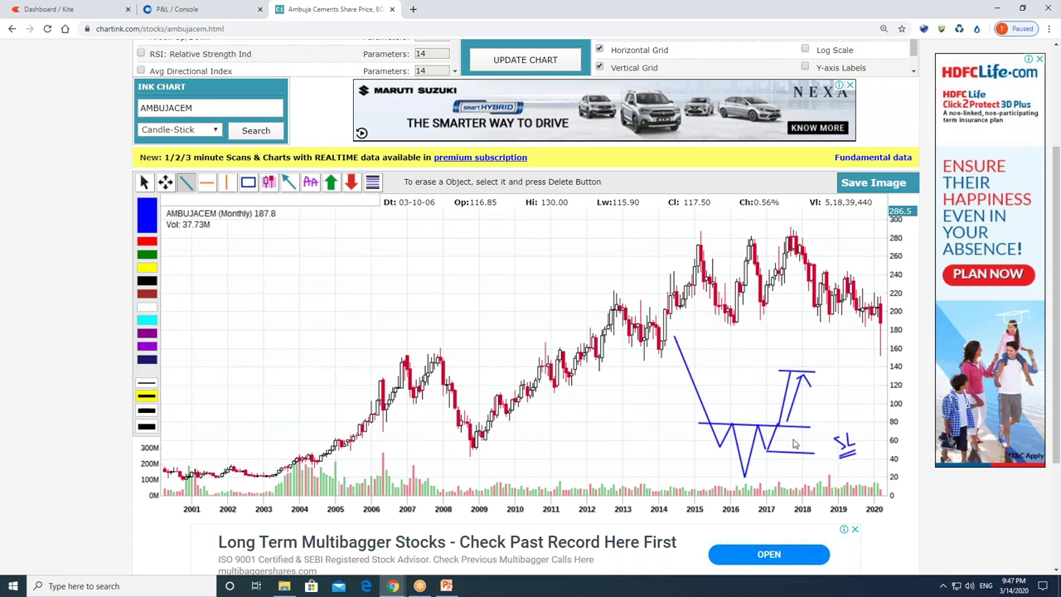
pyautogui.moveTo(775, 419); pyautogui.dragTo(787, 425)
# - Add cross marks on the breakout and stop-loss lines, a downward arrow, and a post-2019 rebound line
pyautogui.moveTo(783, 405)
pyautogui.mouseDown()
pyautogui.moveTo(803, 402)
pyautogui.moveTo(809, 457)
pyautogui.moveTo(821, 461)
pyautogui.moveTo(804, 456)
pyautogui.moveTo(821, 464)
pyautogui.mouseUp()
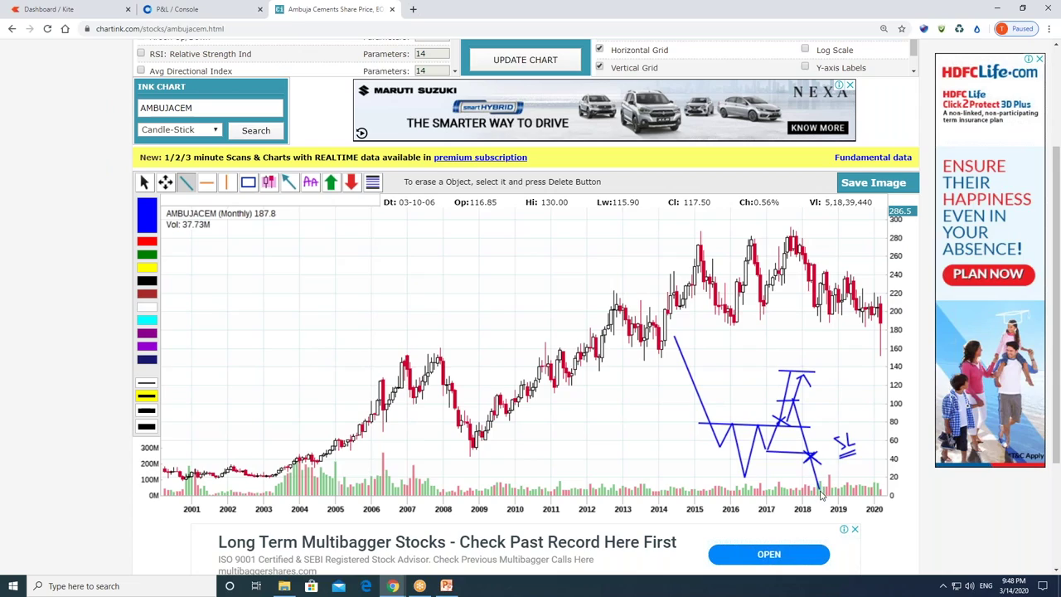
pyautogui.moveTo(812, 482); pyautogui.dragTo(825, 512)
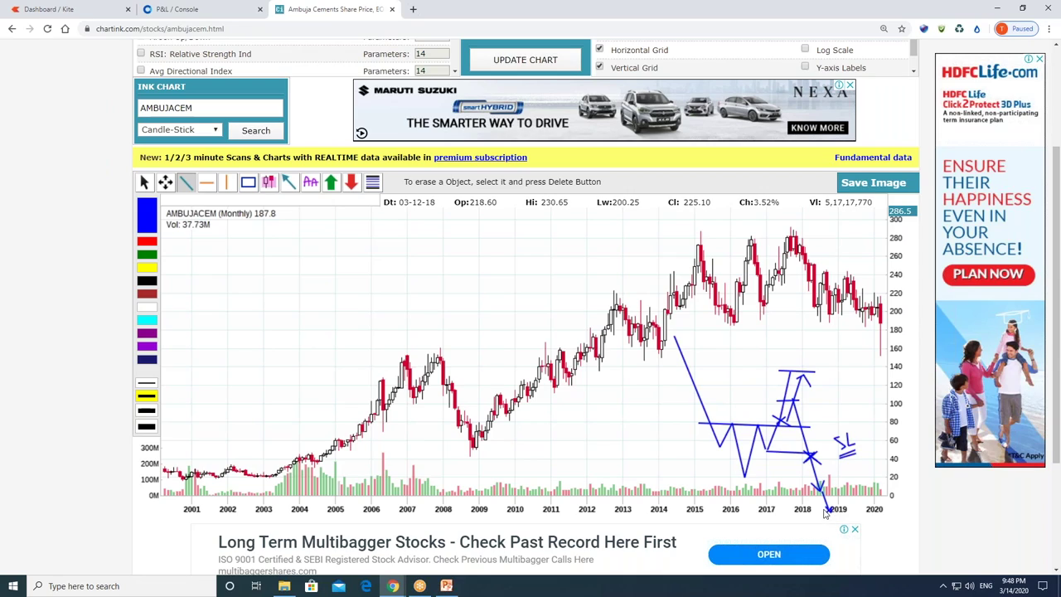
pyautogui.moveTo(833, 510)
pyautogui.mouseDown()
pyautogui.moveTo(849, 473)
pyautogui.moveTo(854, 481)
pyautogui.mouseUp()
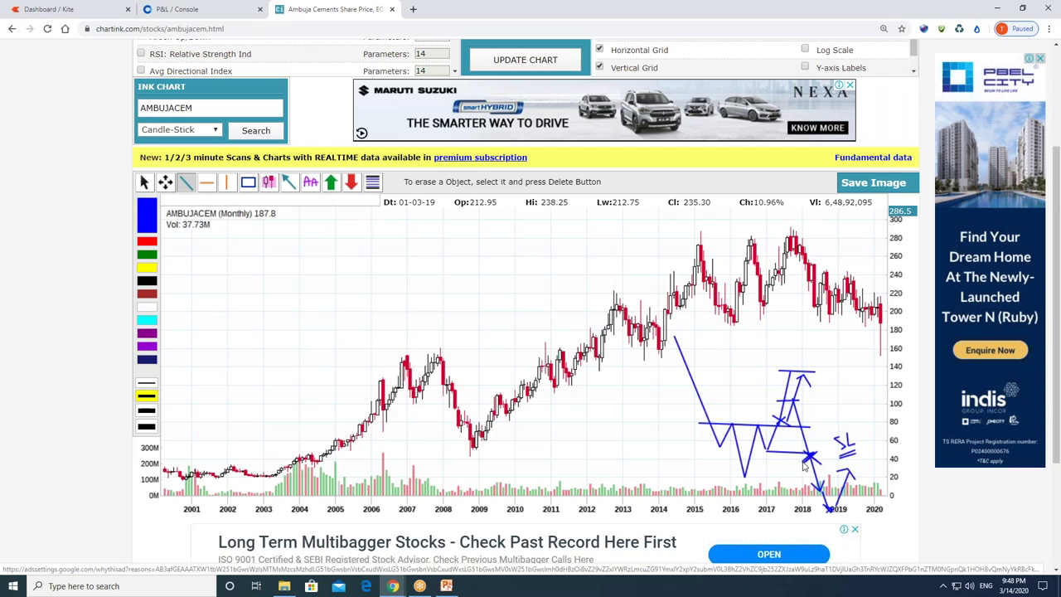
pyautogui.moveTo(803, 451); pyautogui.dragTo(819, 468)
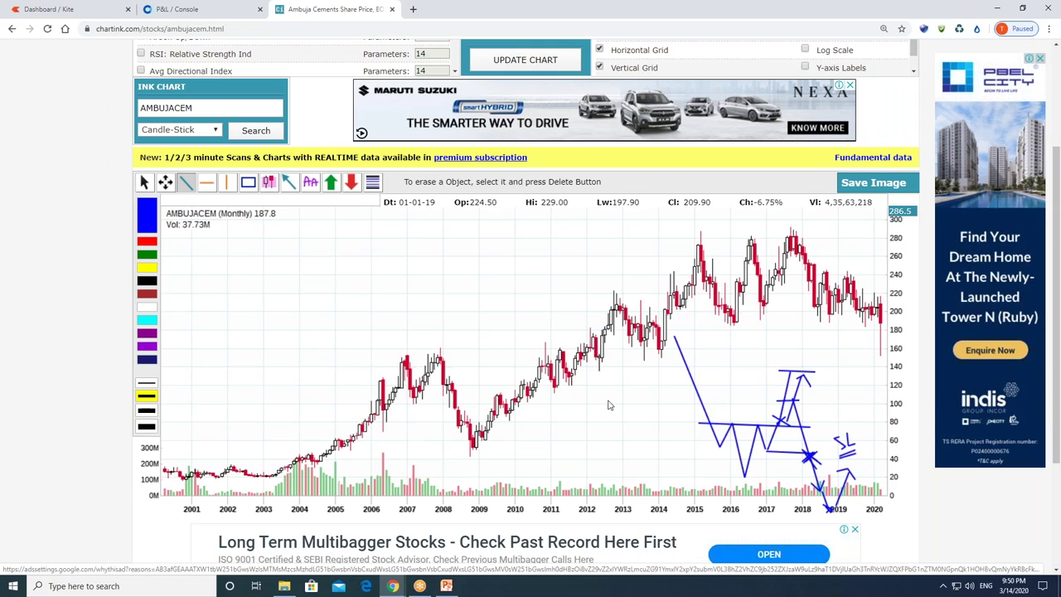
# - Clear the old drawings, then write 210 with an underlined level bar and up/down arrows
pyautogui.click(549, 62)
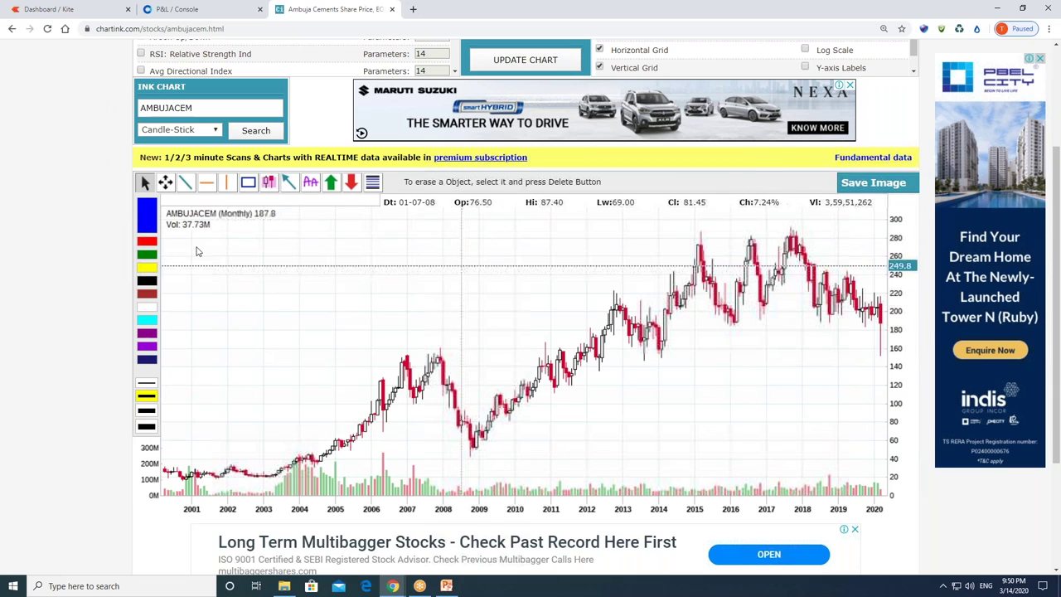
pyautogui.click(186, 183)
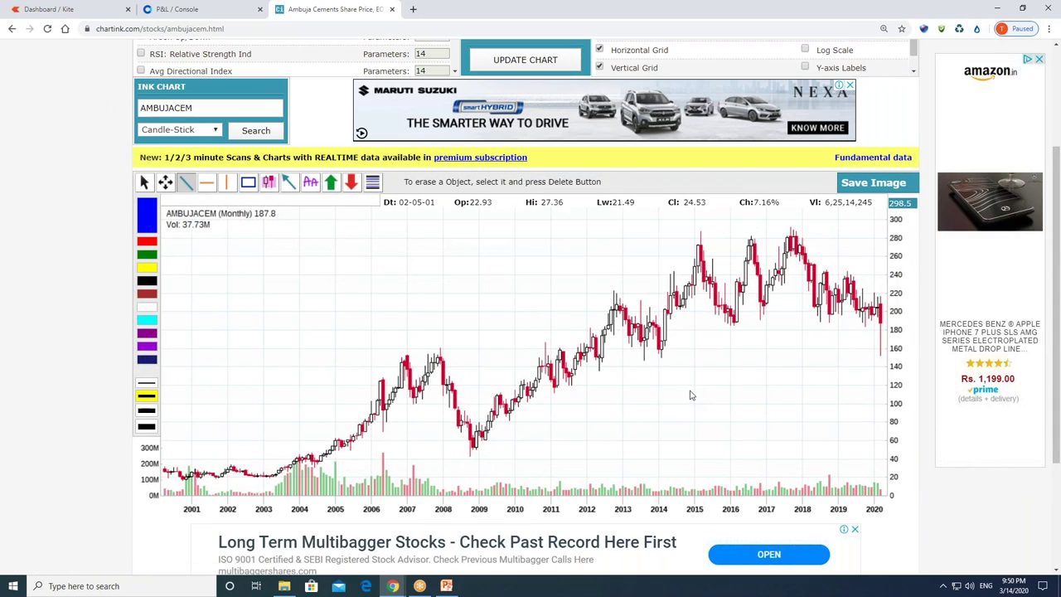
pyautogui.moveTo(681, 383)
pyautogui.mouseDown()
pyautogui.moveTo(698, 383)
pyautogui.moveTo(679, 409)
pyautogui.moveTo(723, 397)
pyautogui.moveTo(738, 374)
pyautogui.moveTo(713, 382)
pyautogui.moveTo(727, 409)
pyautogui.moveTo(718, 417)
pyautogui.moveTo(729, 413)
pyautogui.mouseUp()
pyautogui.moveTo(805, 425)
pyautogui.mouseDown()
pyautogui.moveTo(830, 426)
pyautogui.moveTo(835, 413)
pyautogui.moveTo(817, 378)
pyautogui.moveTo(825, 386)
pyautogui.mouseUp()
pyautogui.moveTo(825, 428)
pyautogui.mouseDown()
pyautogui.moveTo(824, 469)
pyautogui.moveTo(830, 461)
pyautogui.mouseUp()
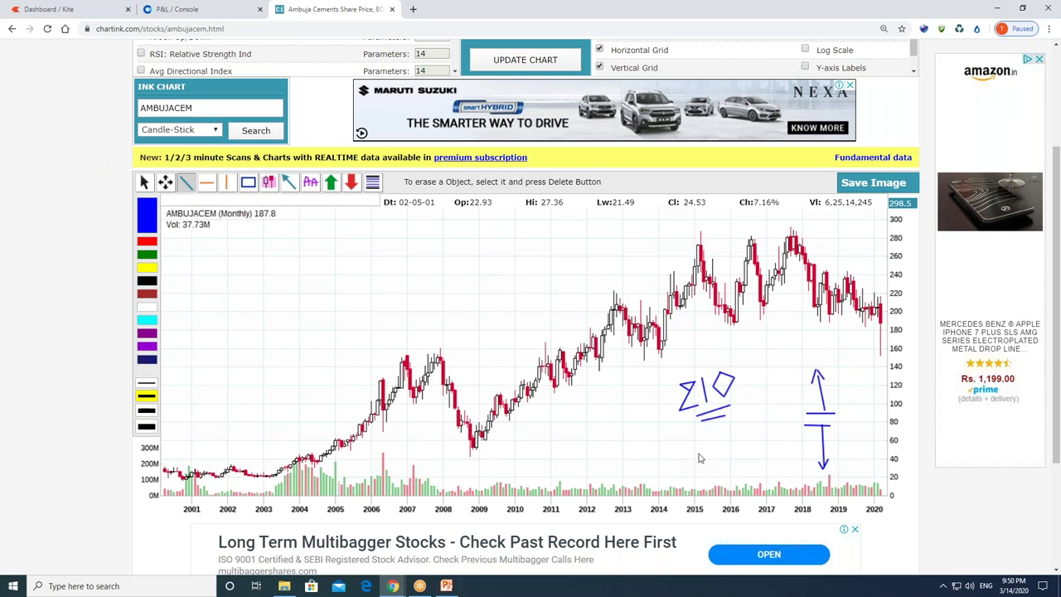
# - Write a 10% note below 210 and add an equals mark under the arrows
pyautogui.moveTo(670, 441)
pyautogui.mouseDown()
pyautogui.moveTo(672, 459)
pyautogui.moveTo(689, 455)
pyautogui.moveTo(682, 448)
pyautogui.moveTo(703, 453)
pyautogui.mouseUp()
pyautogui.moveTo(700, 438)
pyautogui.mouseDown()
pyautogui.moveTo(739, 445)
pyautogui.moveTo(738, 431)
pyautogui.moveTo(751, 448)
pyautogui.mouseUp()
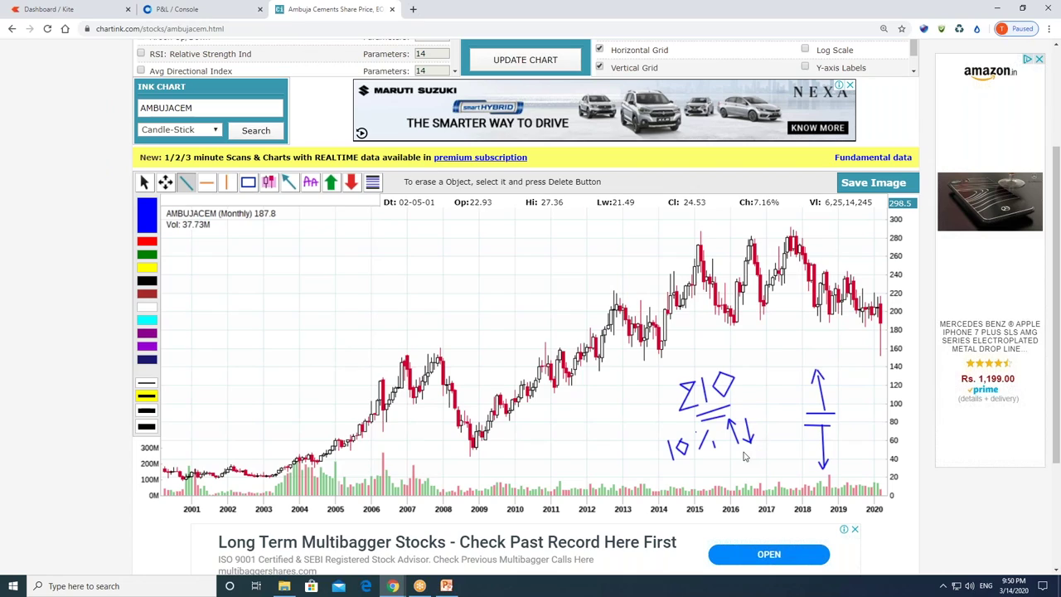
pyautogui.moveTo(740, 450); pyautogui.dragTo(762, 453)
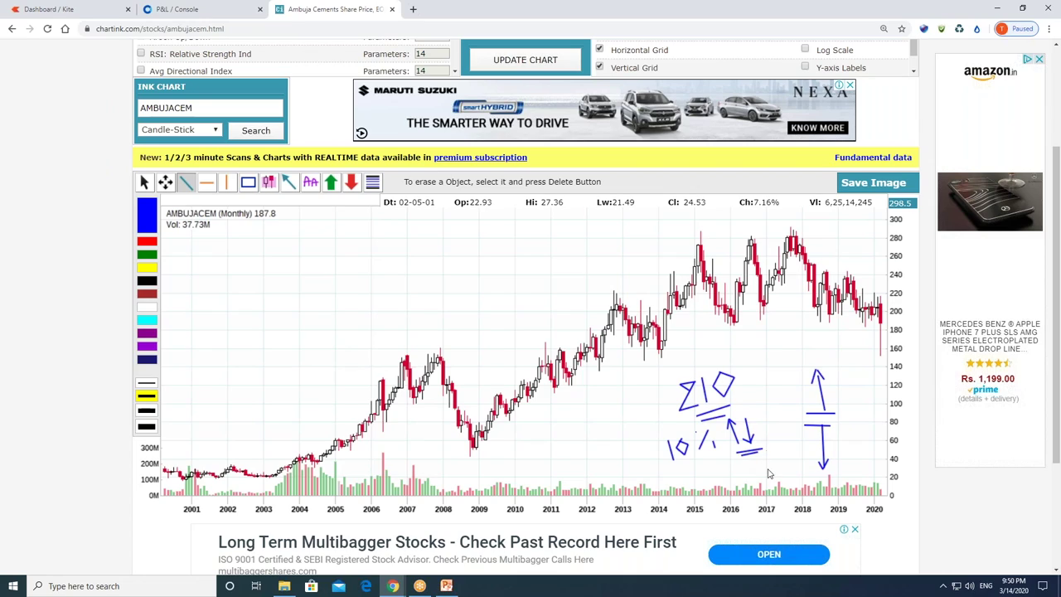